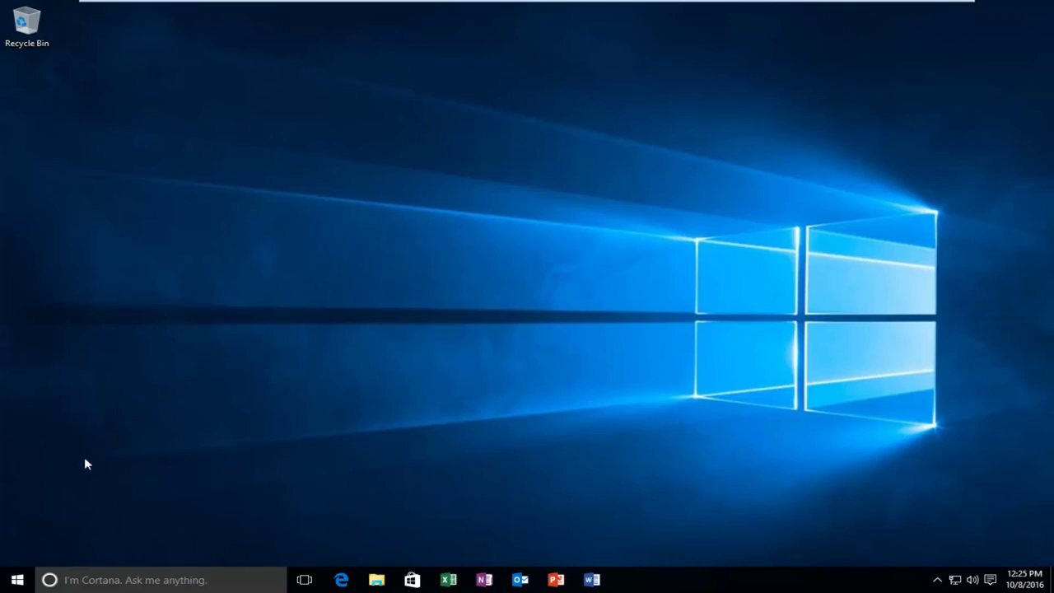
- Search Windows for "display settings", open the Display settings page and reposition its window on the desktop
{"action": "left_click", "coordinate": [17, 576]}
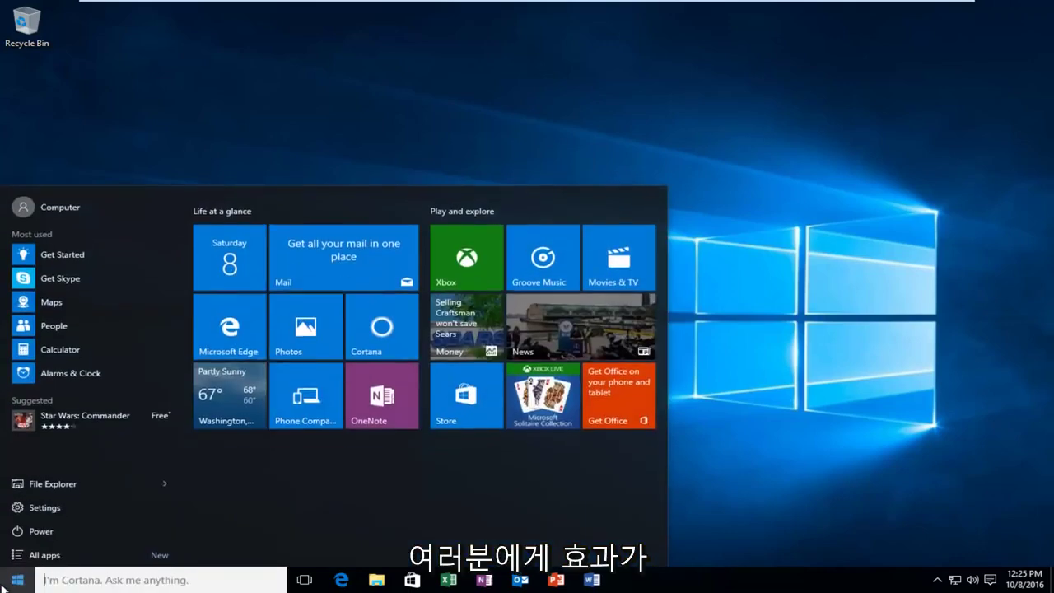
{"action": "type", "text": "disp"}
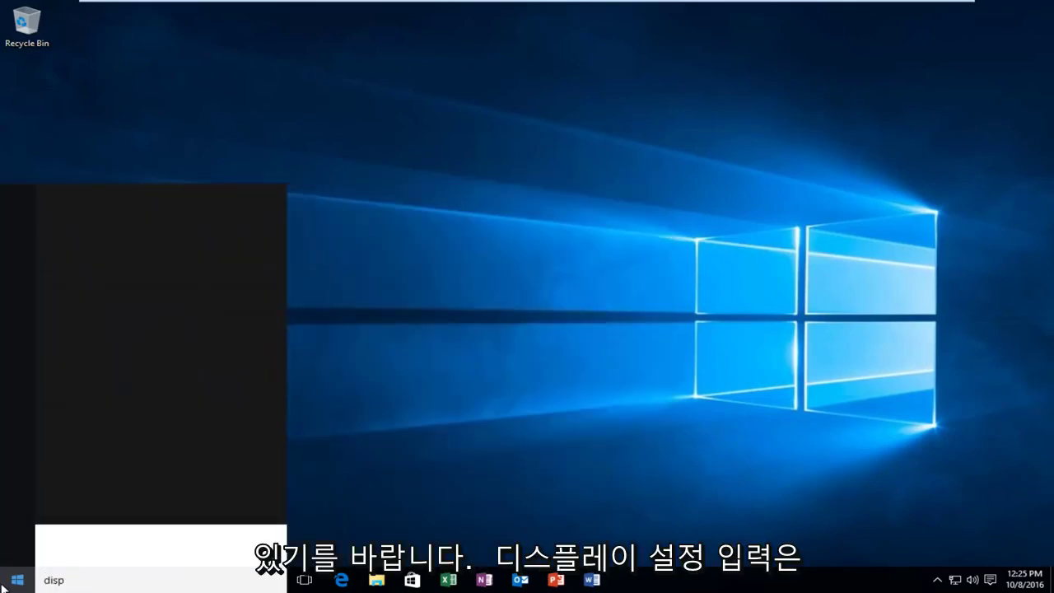
{"action": "type", "text": "lay settings"}
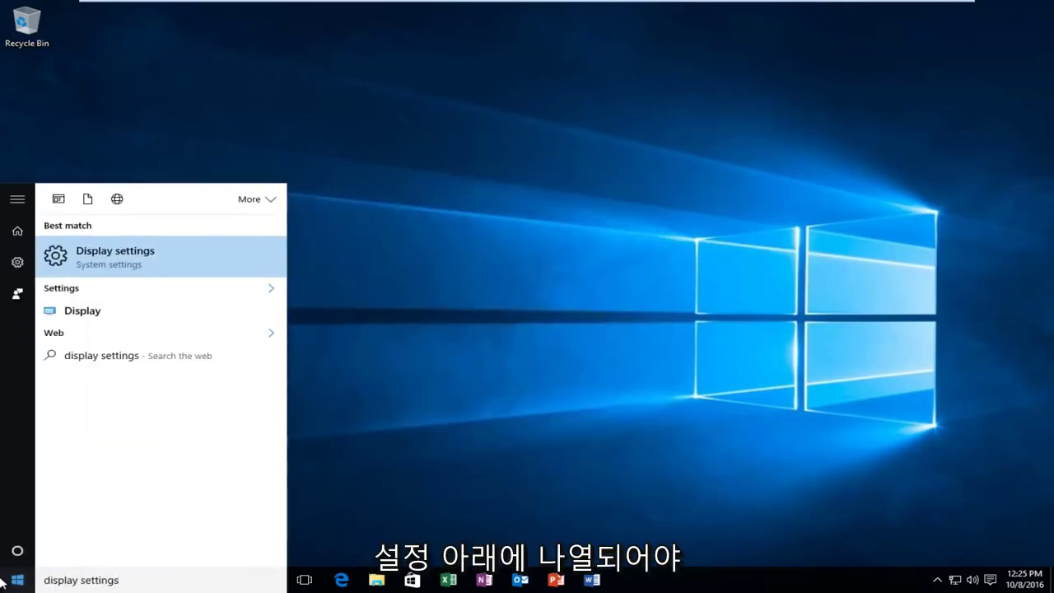
{"action": "left_click", "coordinate": [116, 257]}
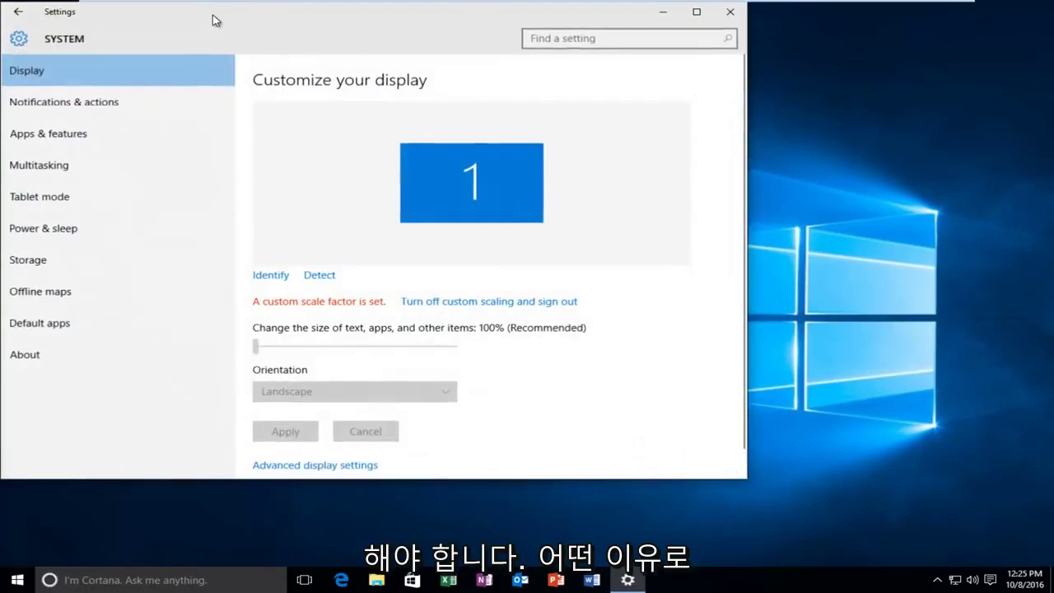
{"action": "left_click_drag", "start_coordinate": [214, 19], "coordinate": [348, 30]}
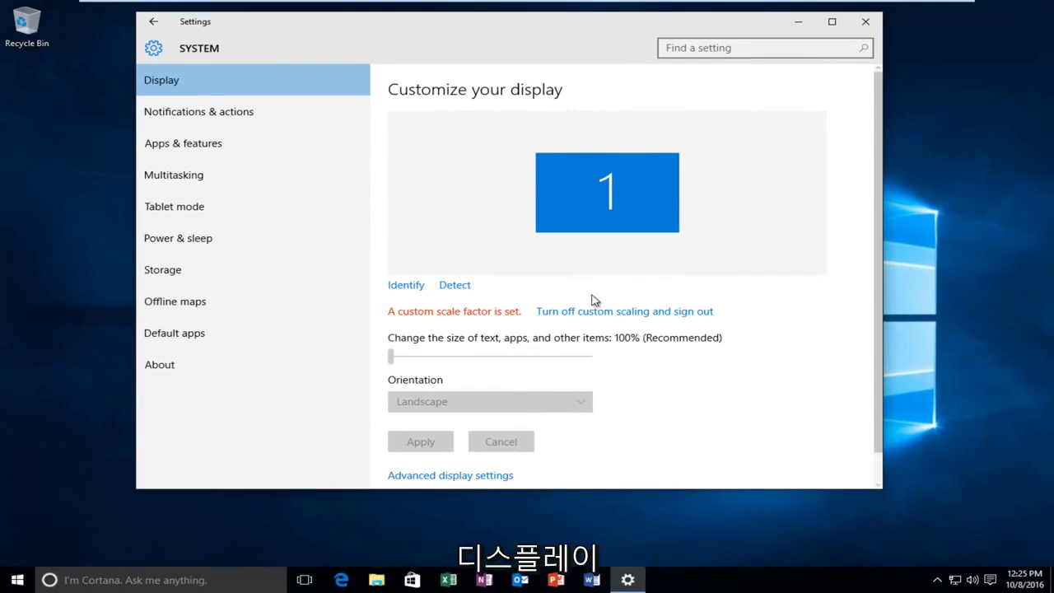
- Open the advanced display settings and view the available resolutions, keeping 1440 × 900
{"action": "scroll", "coordinate": [600, 303], "scroll_direction": "down", "scroll_amount": 1}
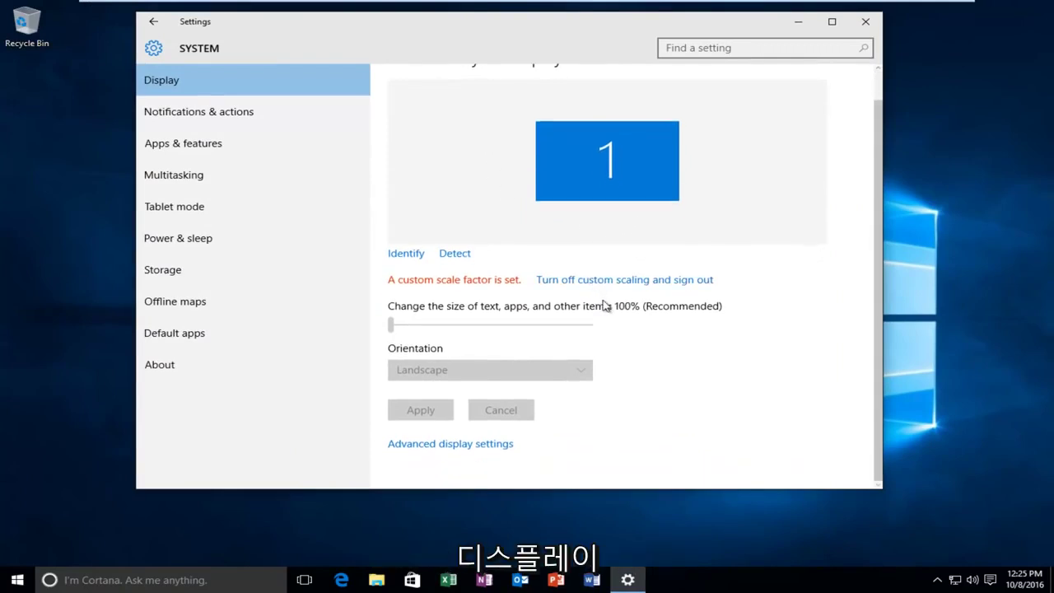
{"action": "left_click", "coordinate": [424, 447]}
{"action": "left_click", "coordinate": [328, 257]}
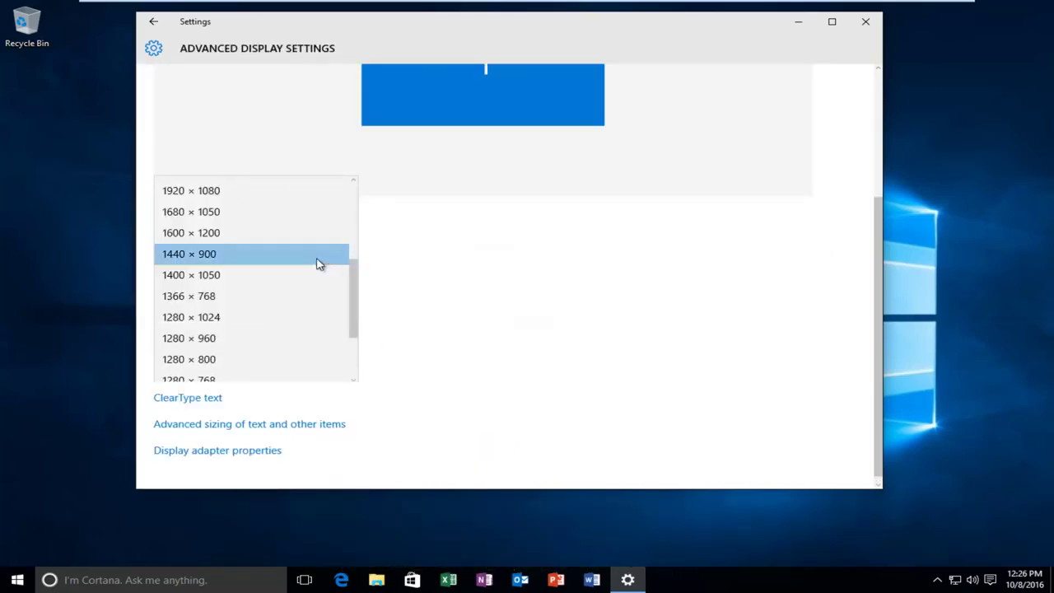
{"action": "left_click", "coordinate": [461, 321]}
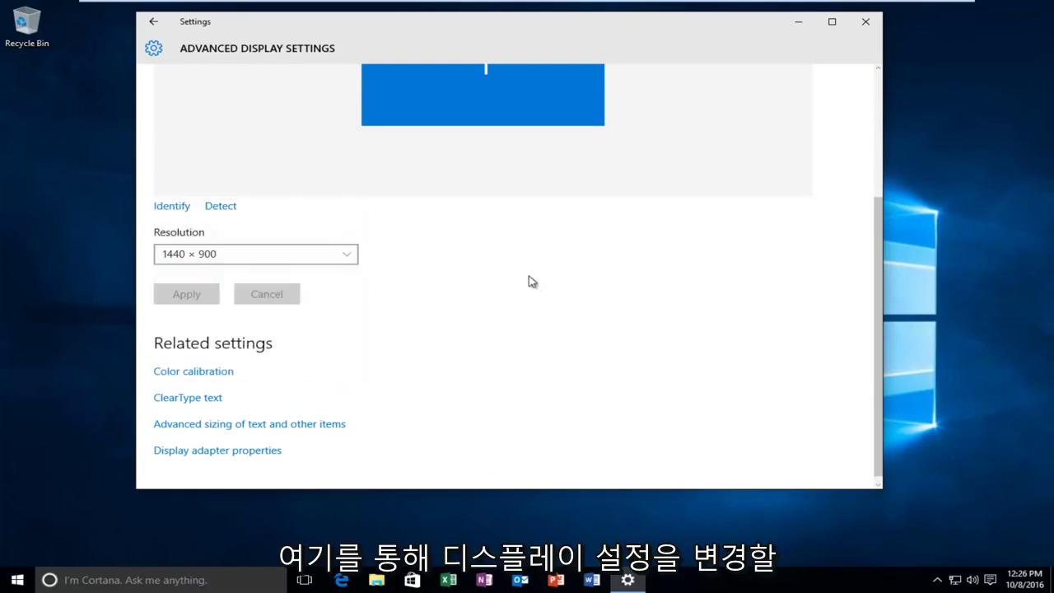
- Open the display adapter properties and bring up the device properties of the VMware SVGA 3D adapter
{"action": "scroll", "coordinate": [478, 293], "scroll_direction": "down", "scroll_amount": 1}
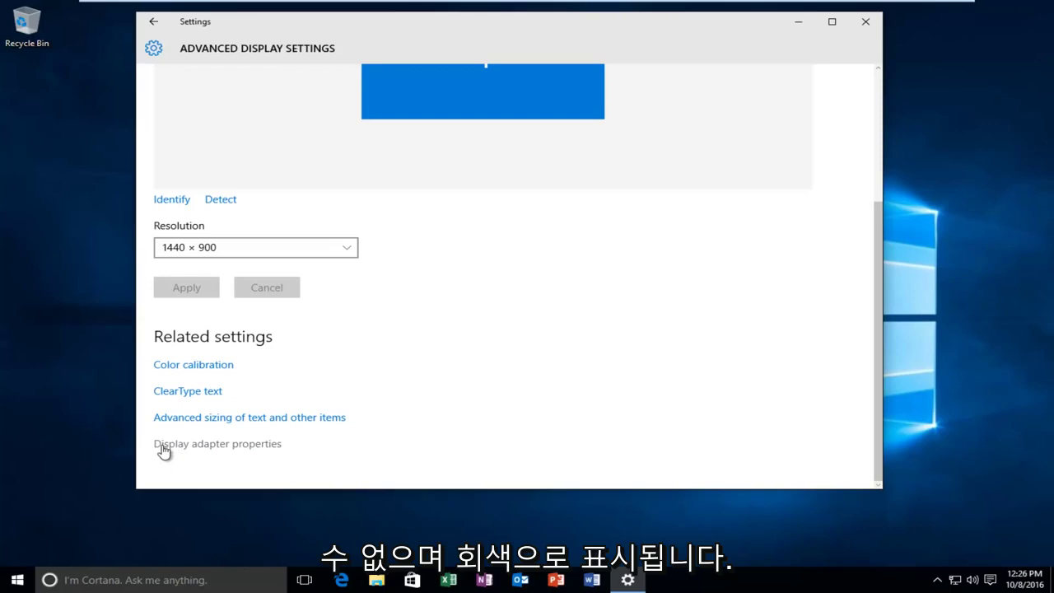
{"action": "left_click", "coordinate": [198, 444]}
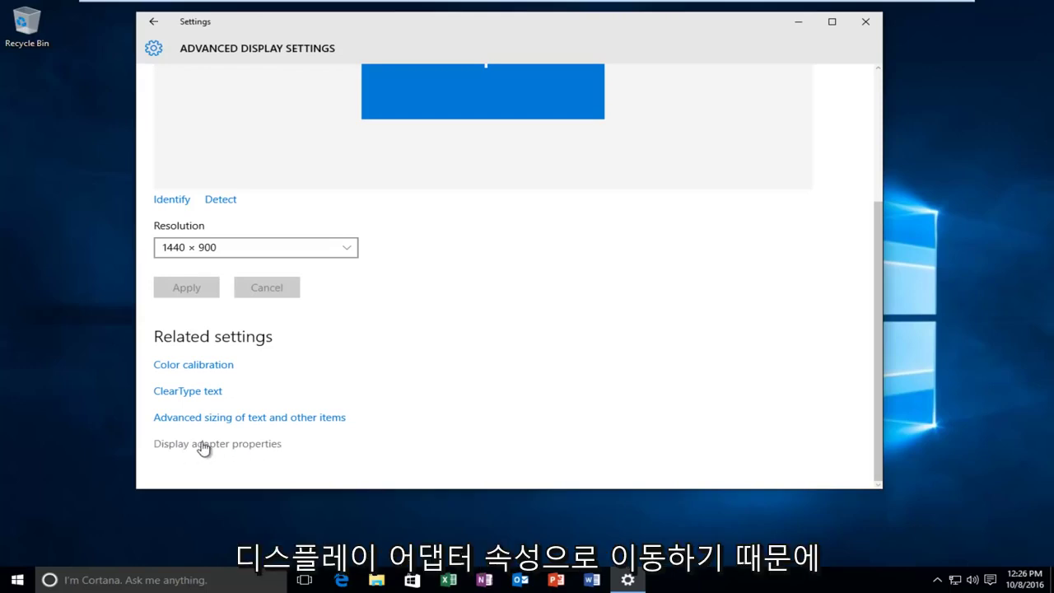
{"action": "left_click_drag", "start_coordinate": [169, 29], "coordinate": [475, 119]}
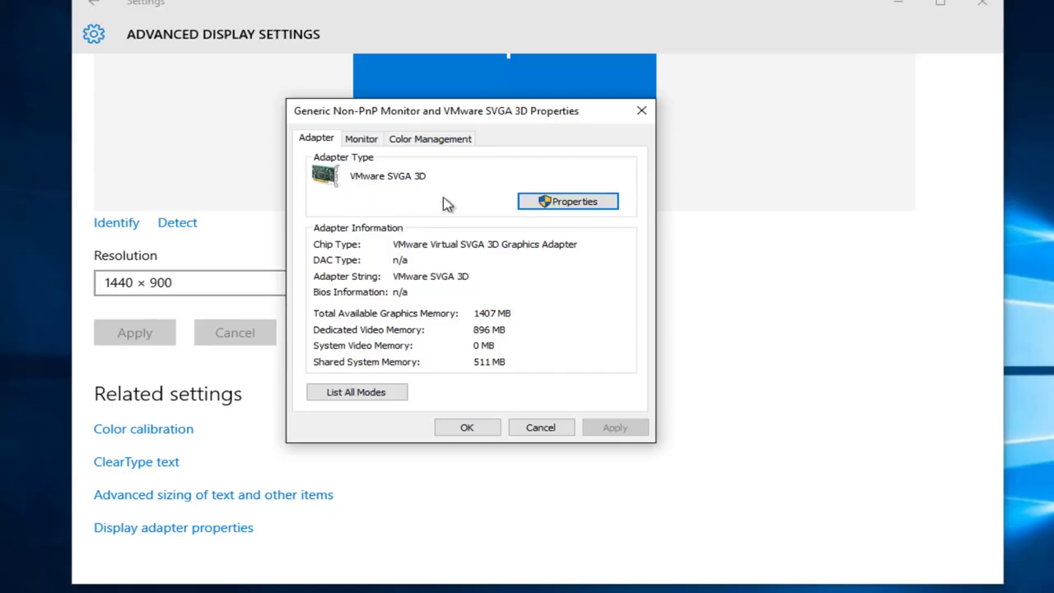
{"action": "left_click", "coordinate": [561, 202]}
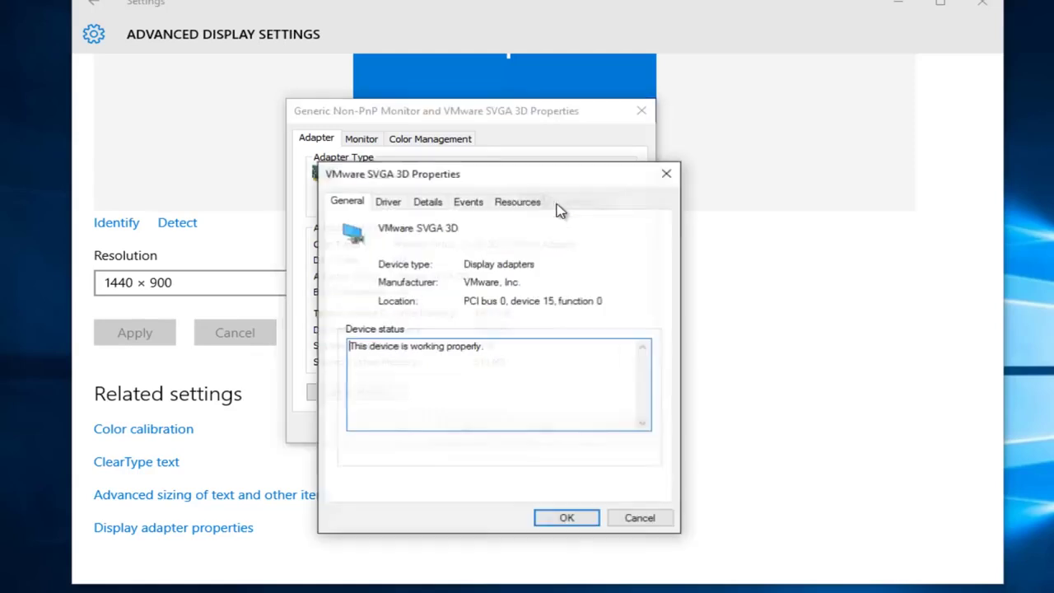
{"action": "left_click_drag", "start_coordinate": [545, 182], "coordinate": [527, 125]}
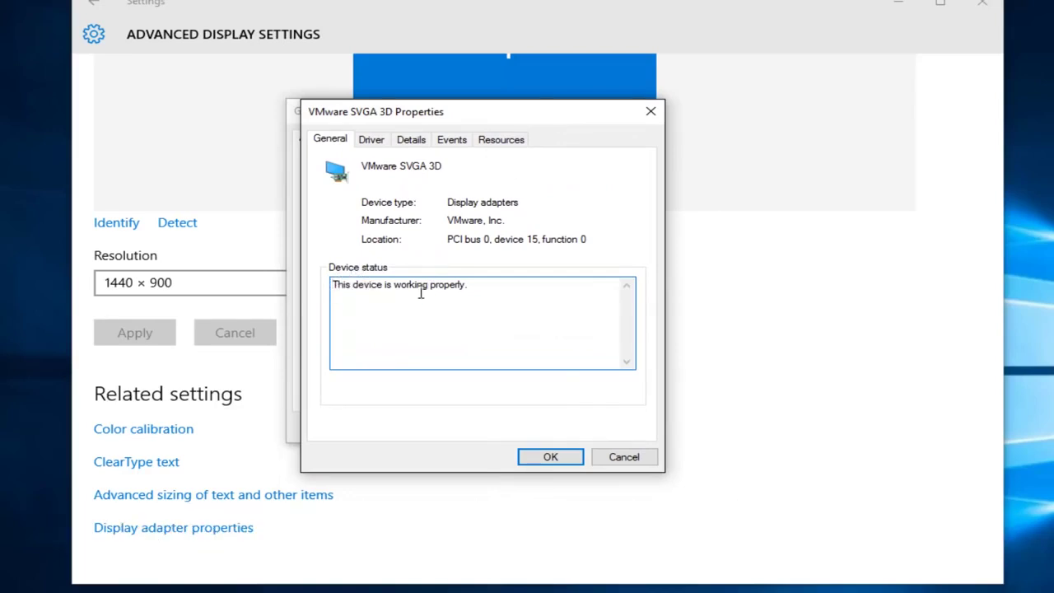
- Start a driver update for the VMware SVGA 3D adapter, searching automatically for updated driver software
{"action": "left_click", "coordinate": [377, 145]}
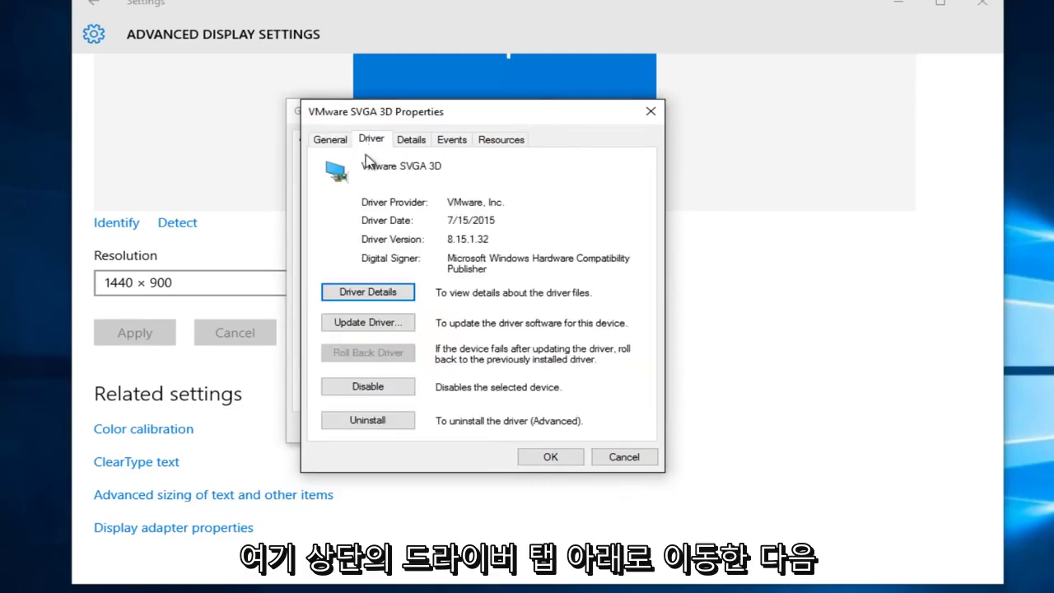
{"action": "left_click", "coordinate": [357, 326]}
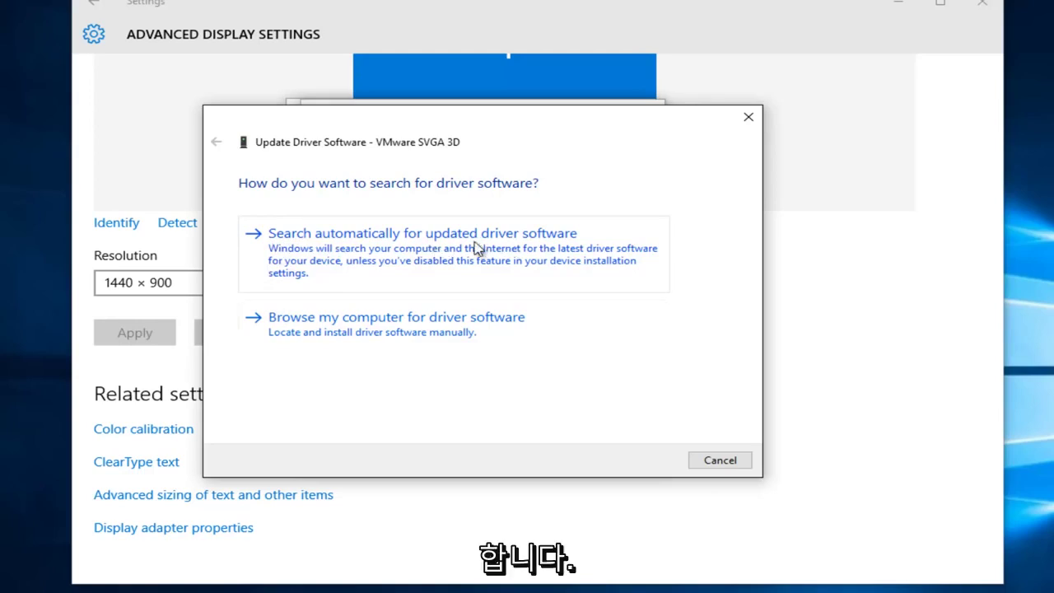
{"action": "left_click", "coordinate": [328, 268]}
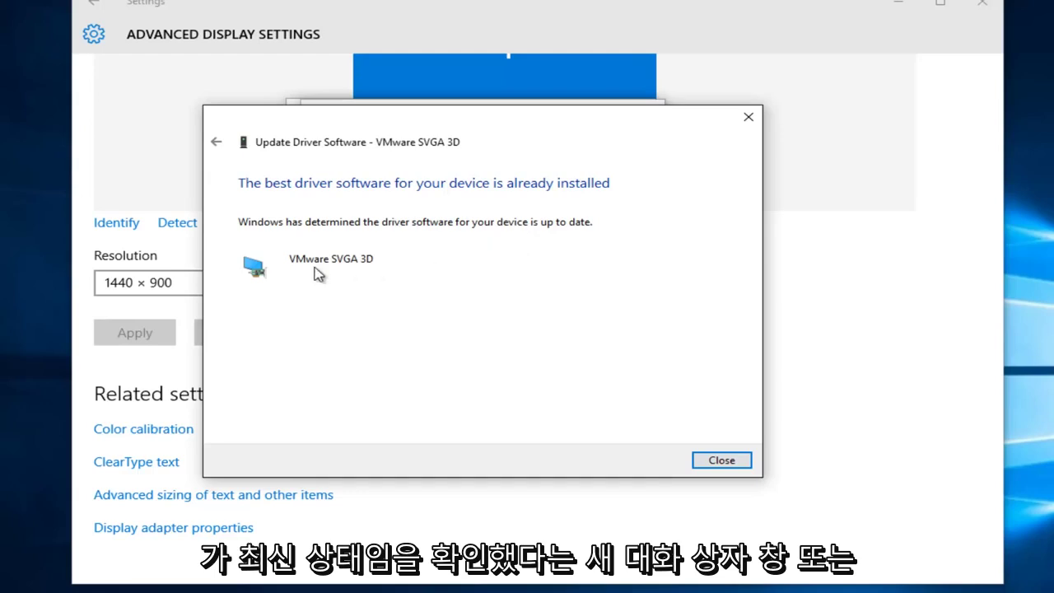
- Close the driver update wizard, the Settings window and both adapter properties dialogs
{"action": "left_click", "coordinate": [731, 460]}
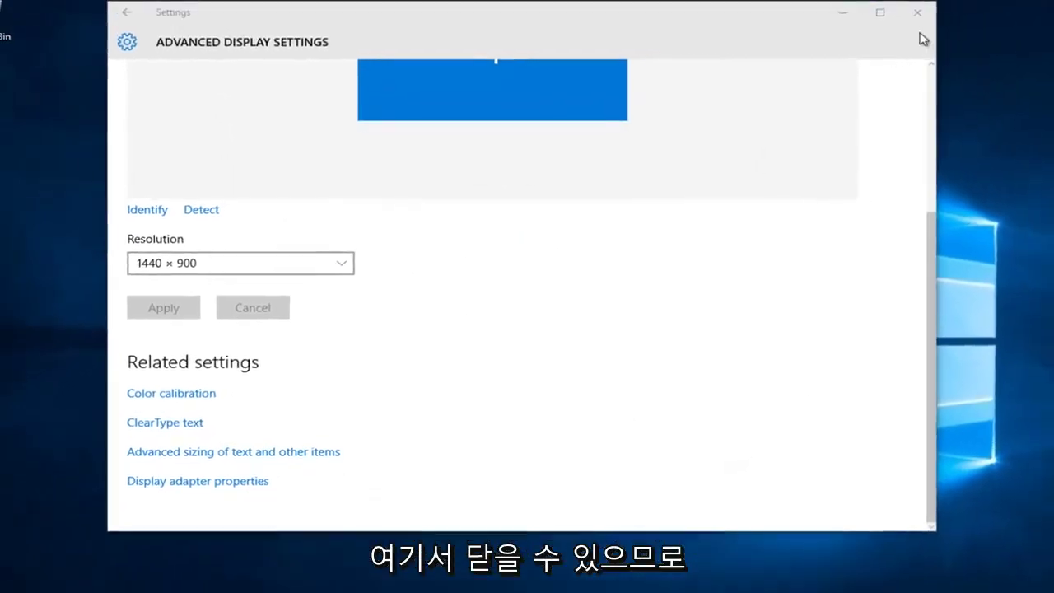
{"action": "left_click", "coordinate": [982, 3]}
{"action": "left_click", "coordinate": [601, 111]}
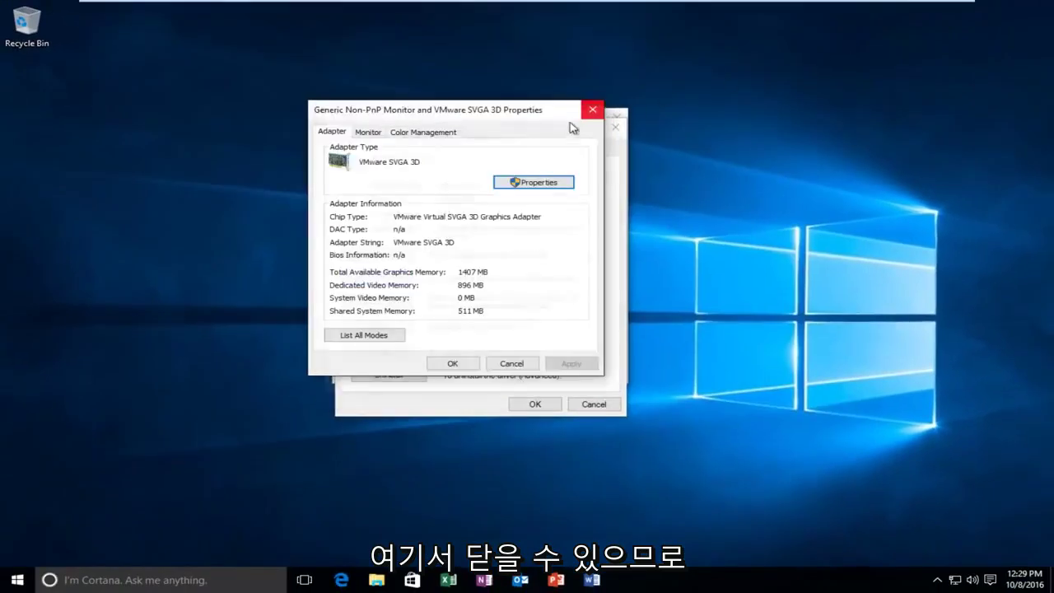
{"action": "left_click", "coordinate": [600, 107]}
{"action": "left_click", "coordinate": [609, 126]}
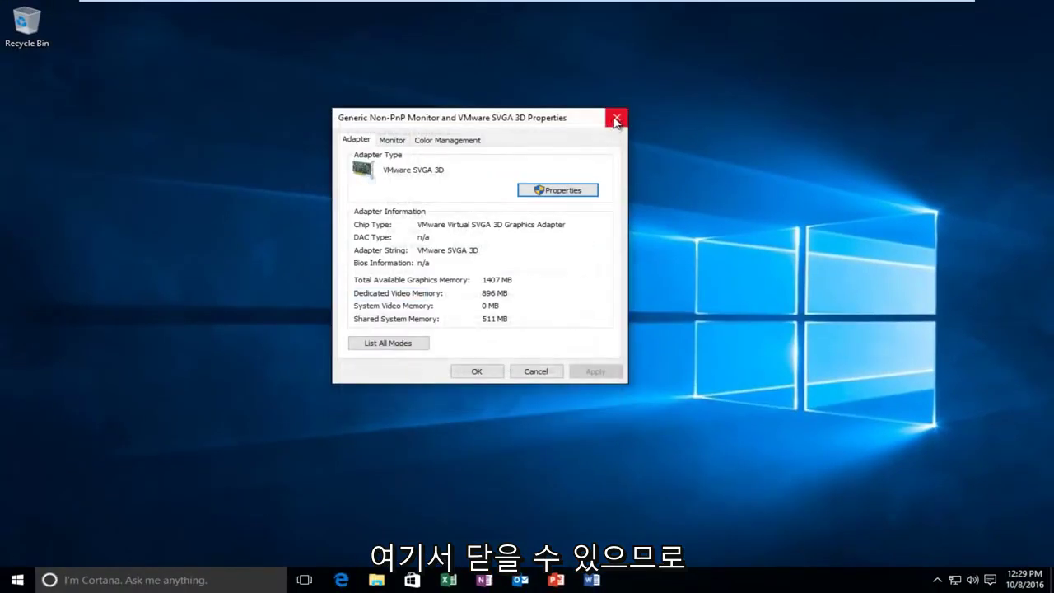
{"action": "left_click", "coordinate": [613, 113]}
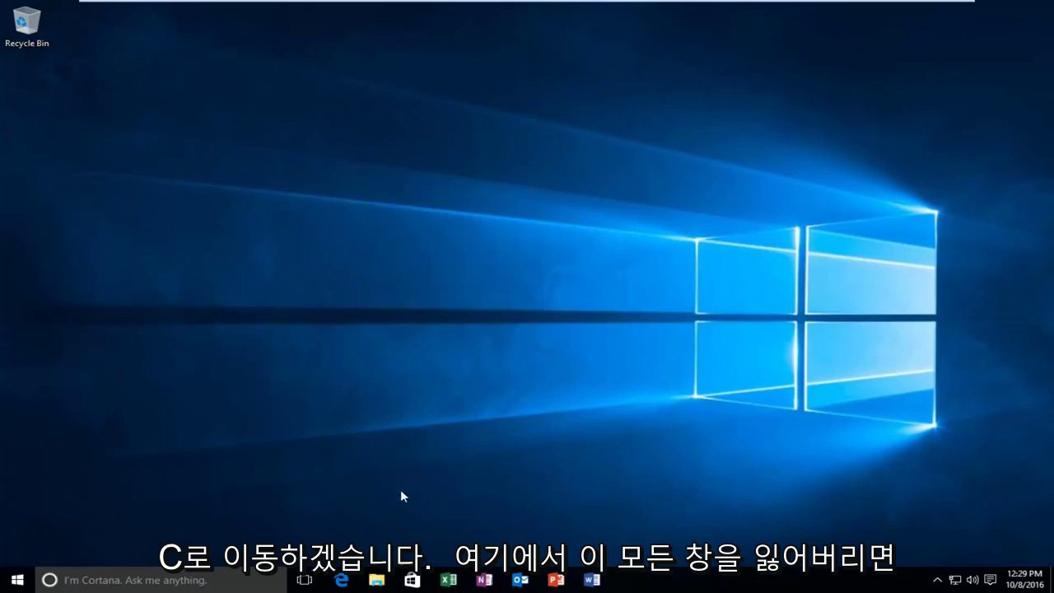
- In Microsoft Edge, search Google for "nvidia display driver" and open NVIDIA's driver download page
{"action": "left_click", "coordinate": [342, 578]}
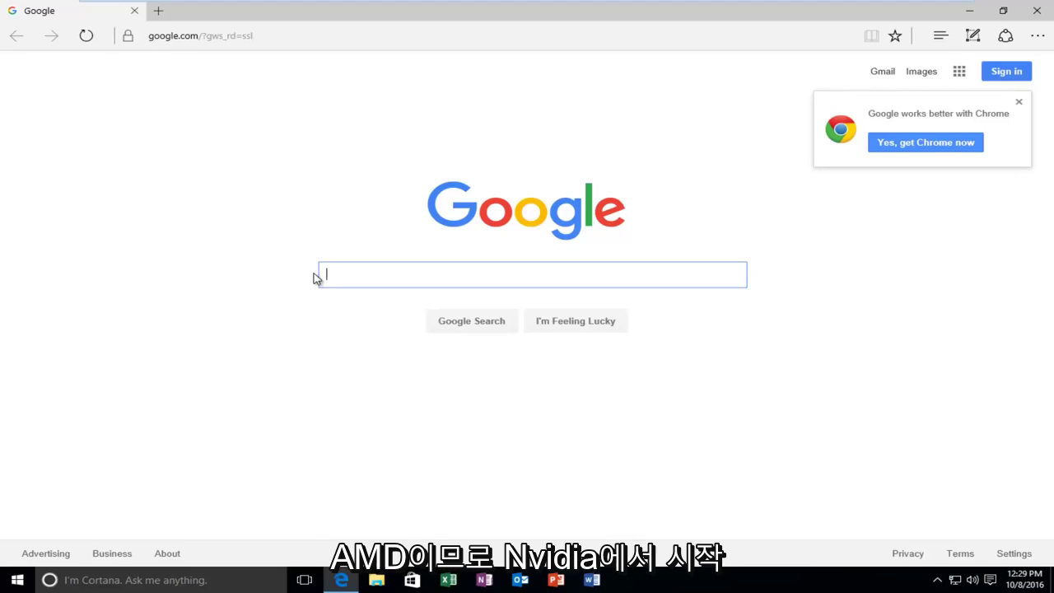
{"action": "type", "text": "nvi"}
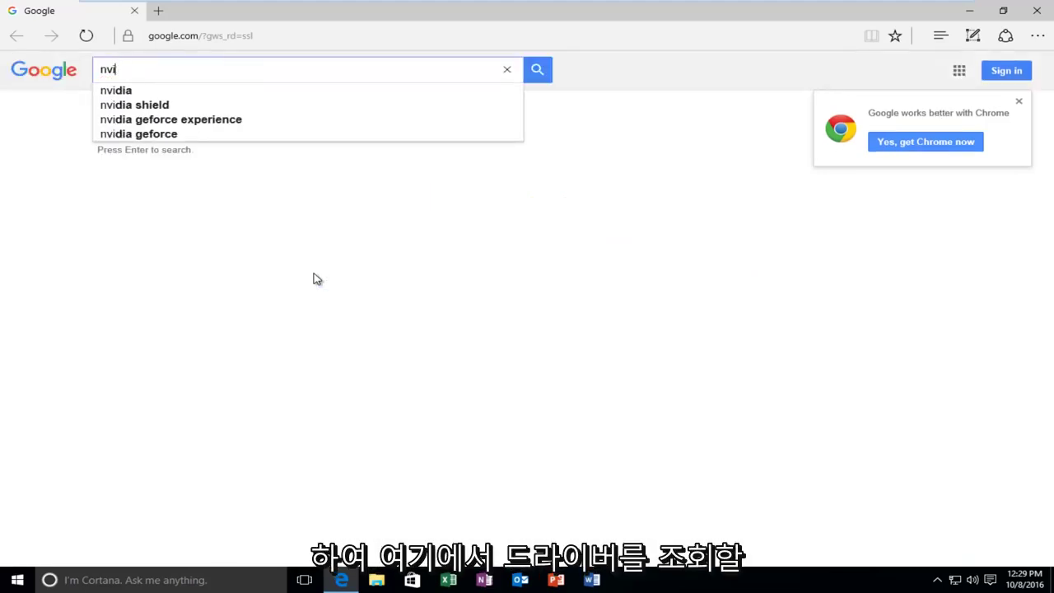
{"action": "type", "text": "dia dis"}
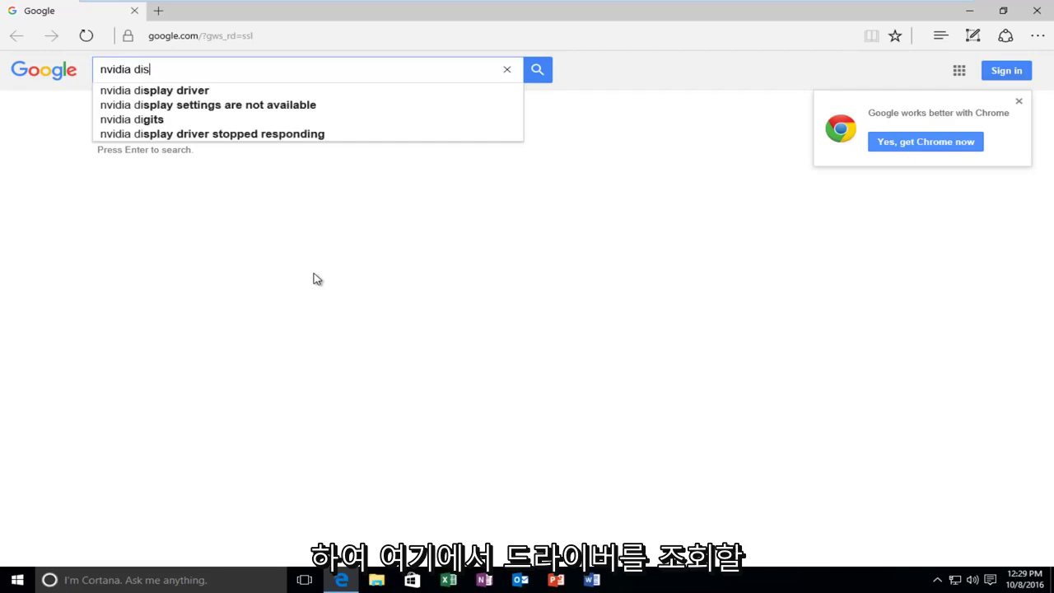
{"action": "type", "text": "play driver"}
{"action": "key", "text": "Return"}
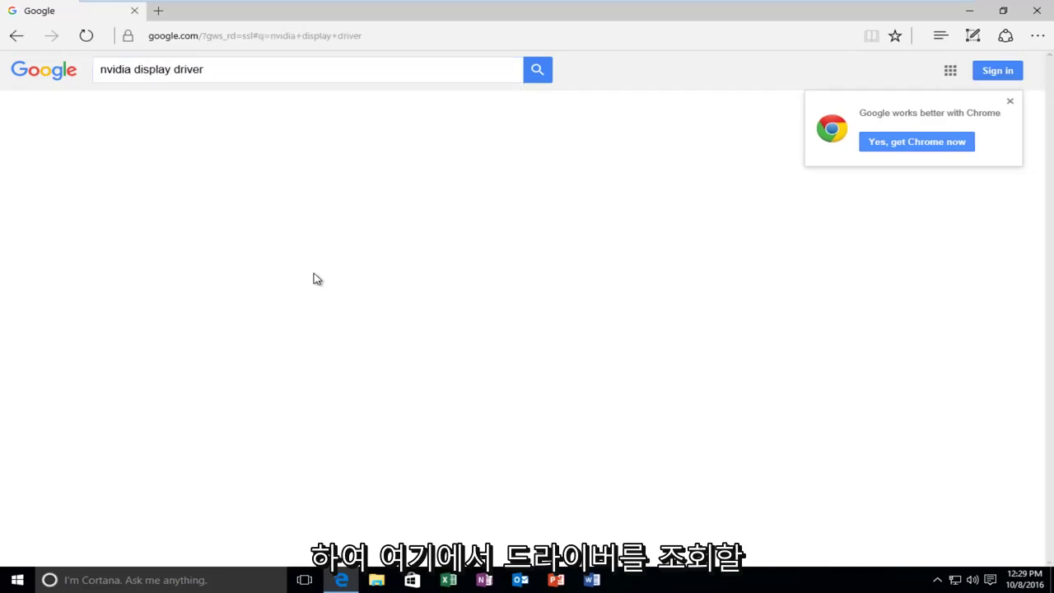
{"action": "left_click", "coordinate": [132, 173]}
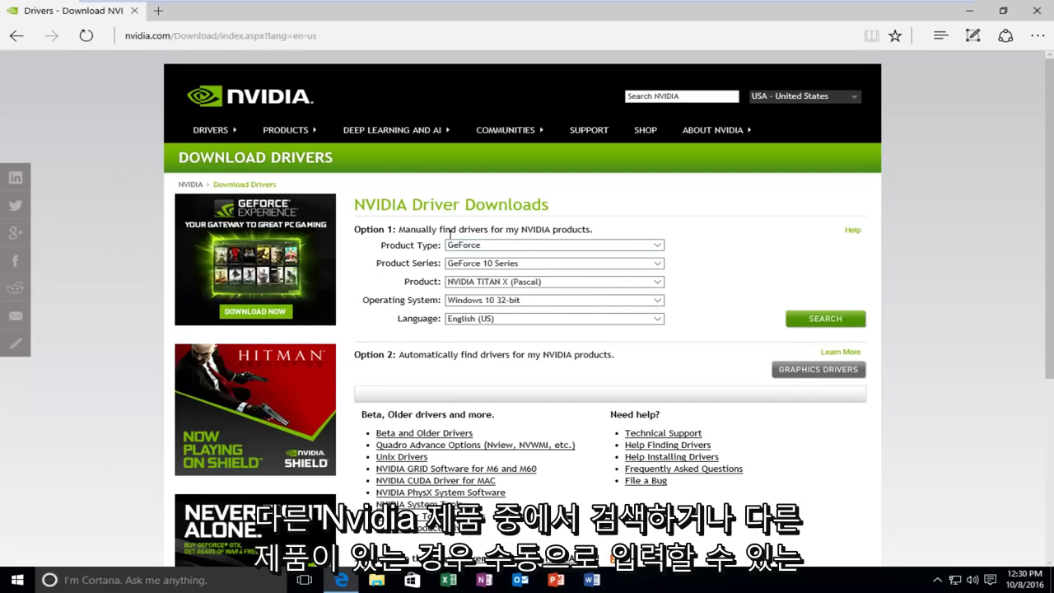
- Review the driver download options and start the automatic graphics driver scan offered under Option 2
{"action": "scroll", "coordinate": [451, 241], "scroll_direction": "down", "scroll_amount": 4}
{"action": "scroll", "coordinate": [450, 241], "scroll_direction": "up", "scroll_amount": 2}
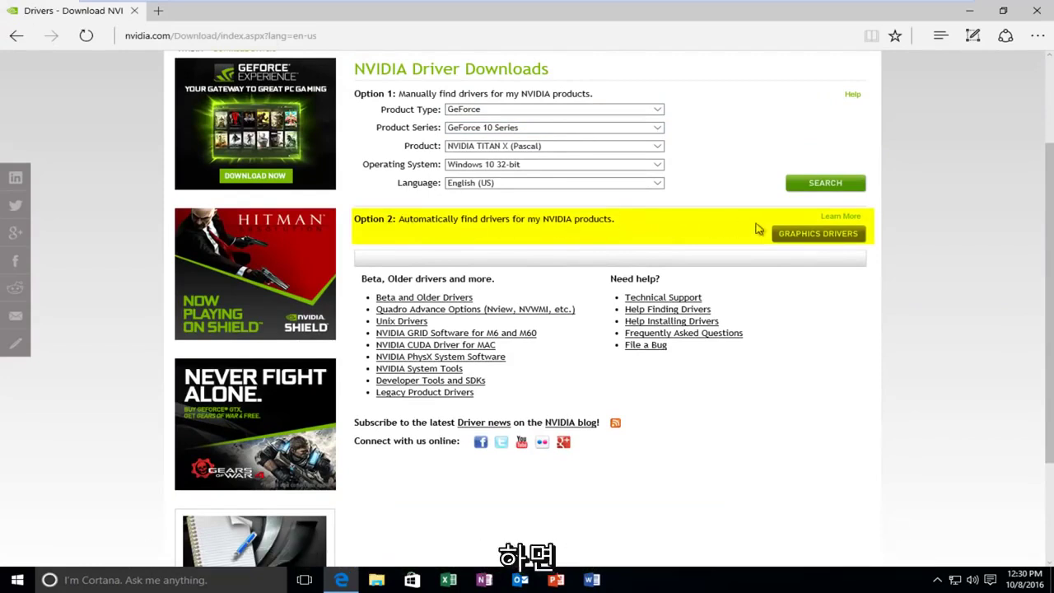
{"action": "left_click", "coordinate": [804, 235]}
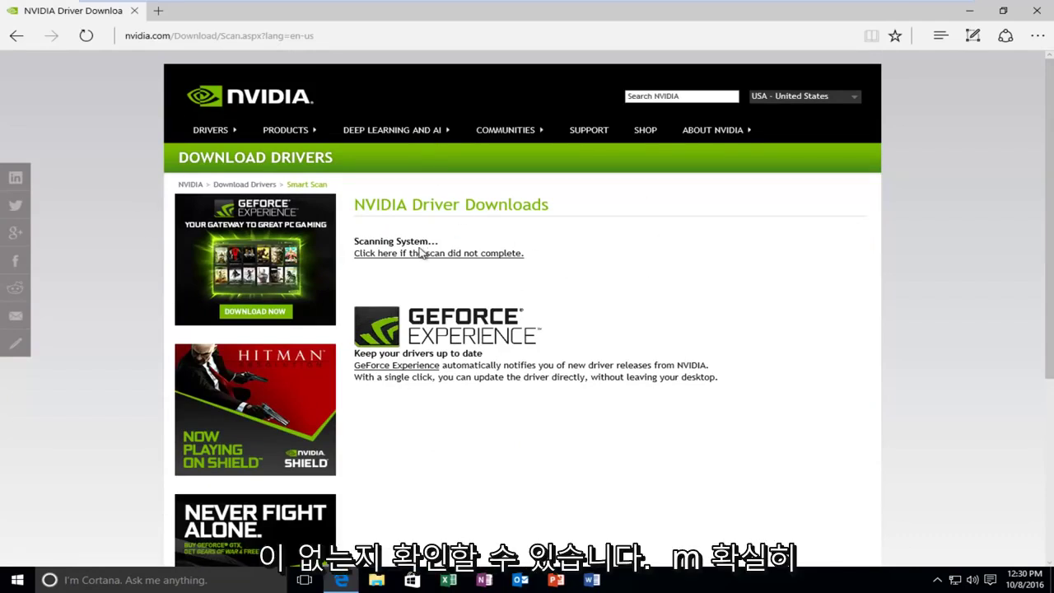
- Search the web for "amd driver download" and open the AMD Driver Autodetect page
{"action": "left_click", "coordinate": [189, 34]}
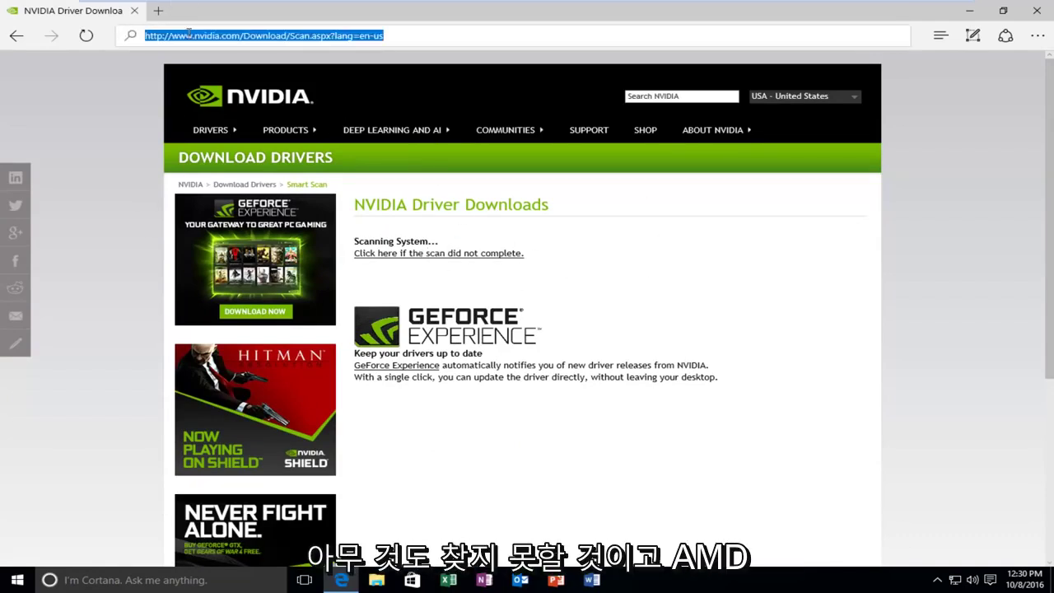
{"action": "key", "text": "BackSpace"}
{"action": "type", "text": "amd driver"}
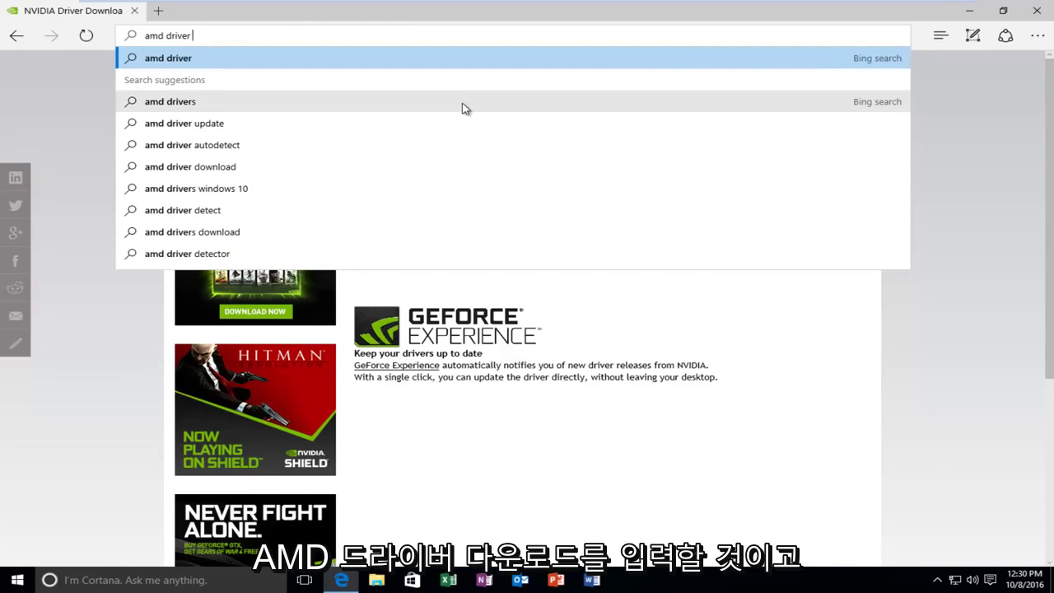
{"action": "type", "text": " download"}
{"action": "key", "text": "Return"}
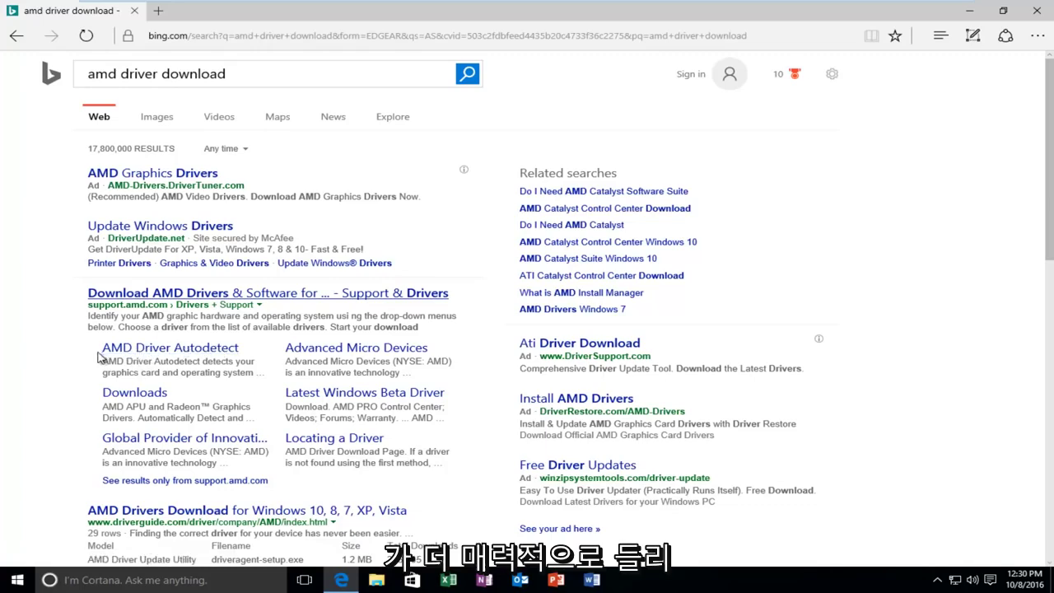
{"action": "left_click", "coordinate": [166, 353]}
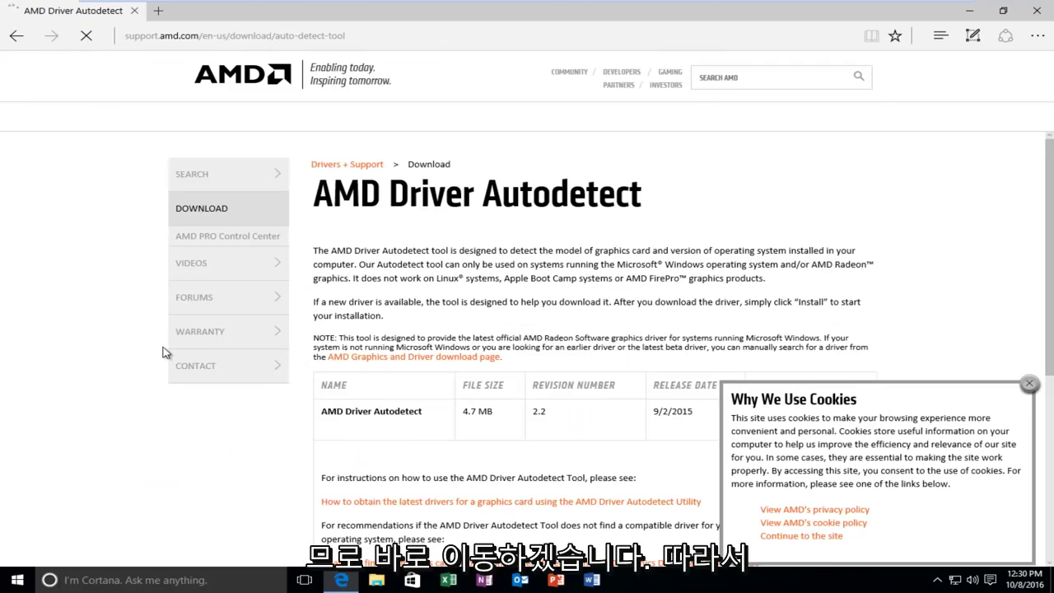
- Dismiss the cookie notice on the AMD Driver Autodetect page, review its download entry and close the browser
{"action": "scroll", "coordinate": [1029, 387], "scroll_direction": "down", "scroll_amount": 1}
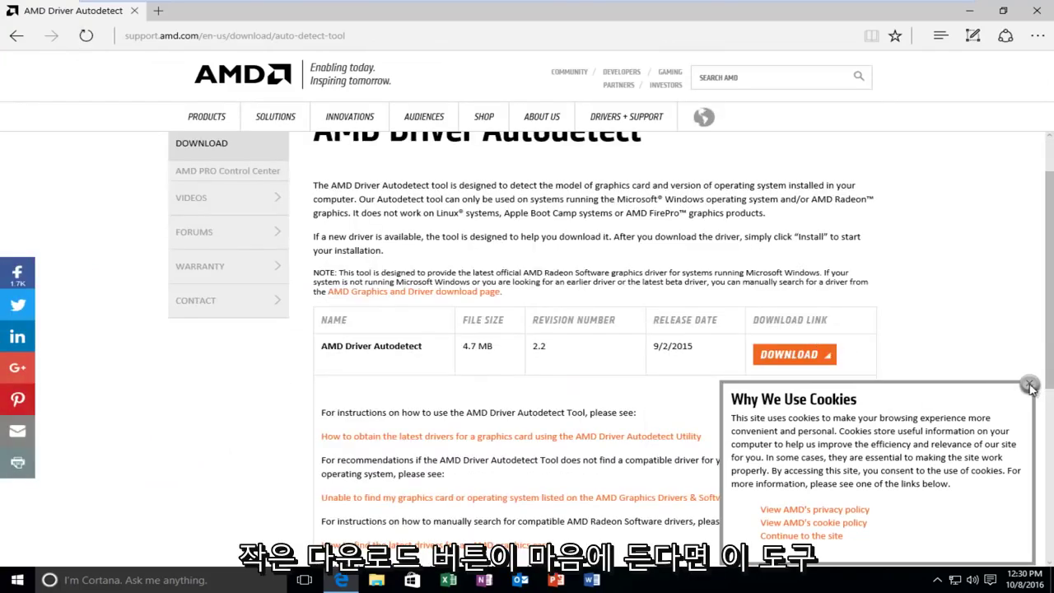
{"action": "left_click", "coordinate": [1029, 384]}
{"action": "scroll", "coordinate": [790, 401], "scroll_direction": "up", "scroll_amount": 1}
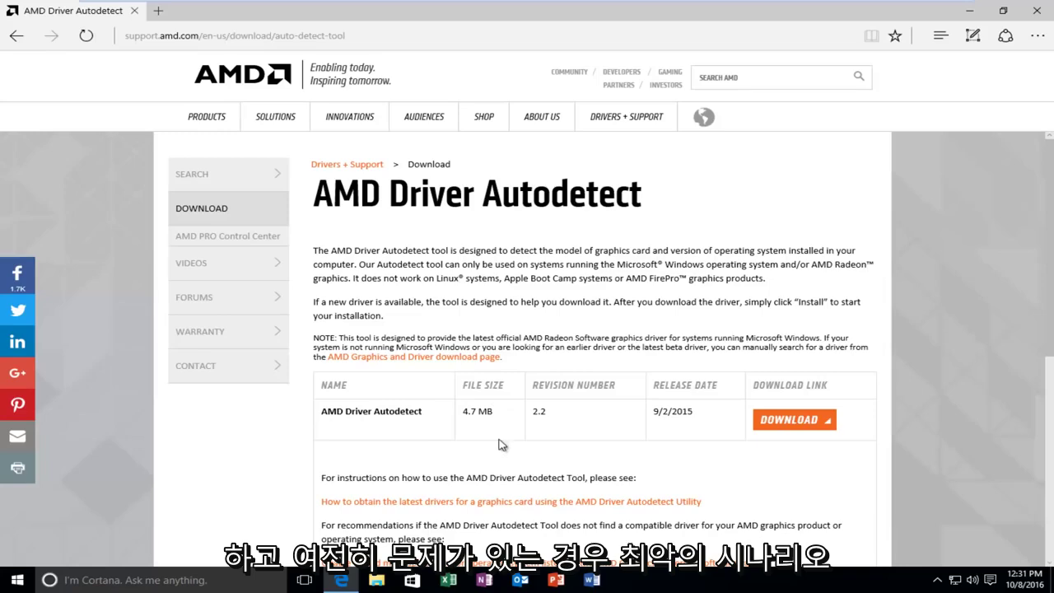
{"action": "left_click", "coordinate": [1034, 14]}
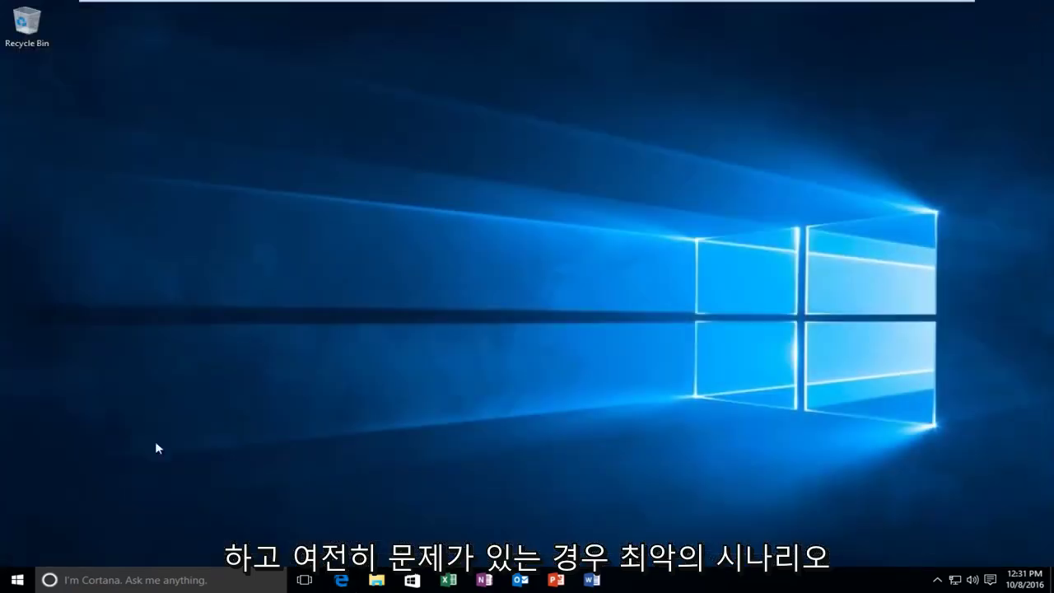
- Find Device Manager by searching for "device manager", open it and maximize its window
{"action": "left_click", "coordinate": [18, 581]}
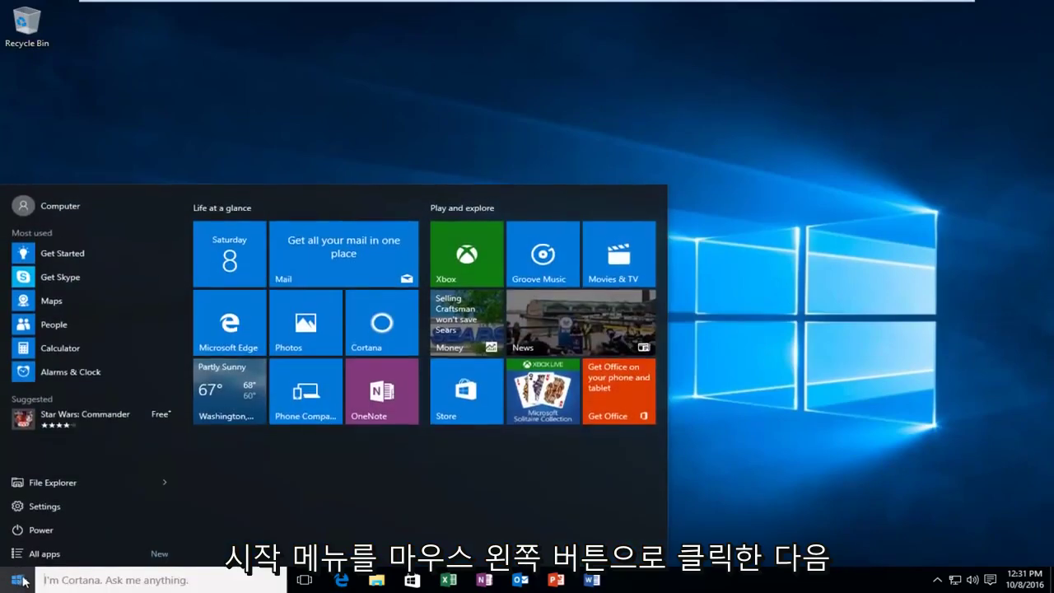
{"action": "type", "text": "device manager"}
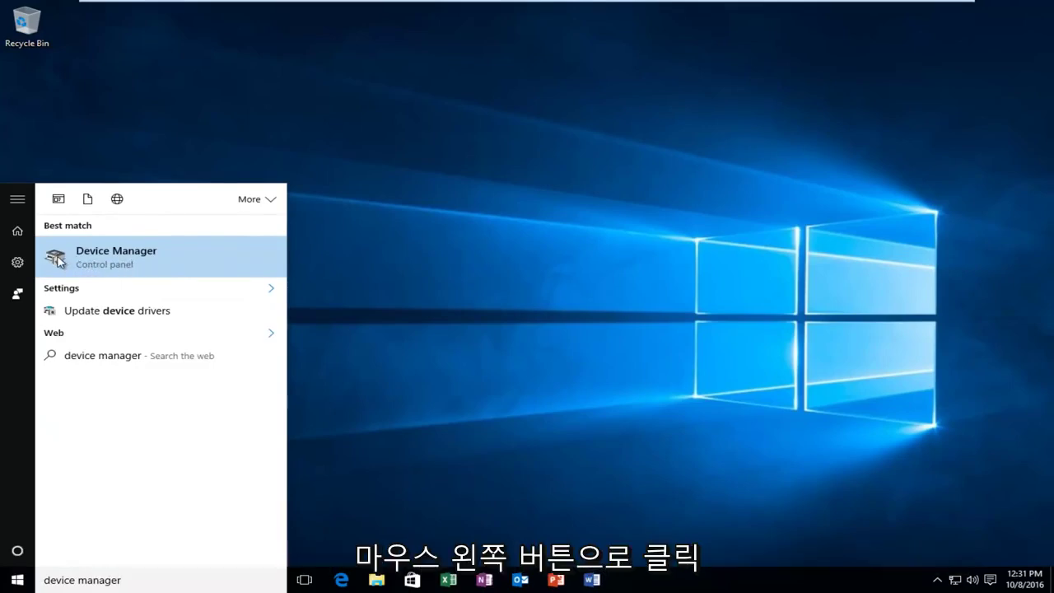
{"action": "left_click", "coordinate": [57, 260]}
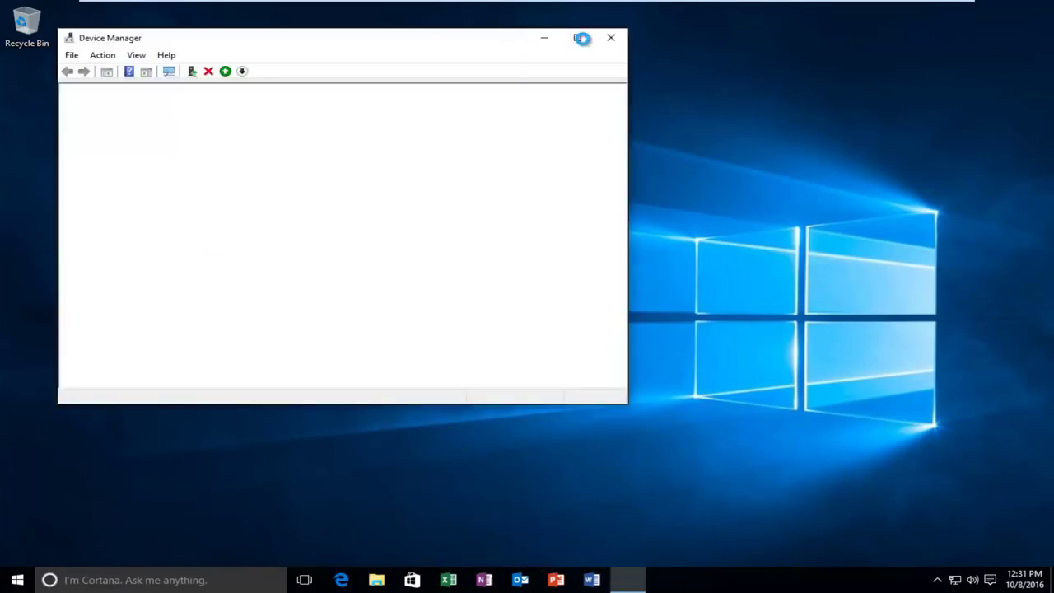
{"action": "left_click", "coordinate": [581, 38]}
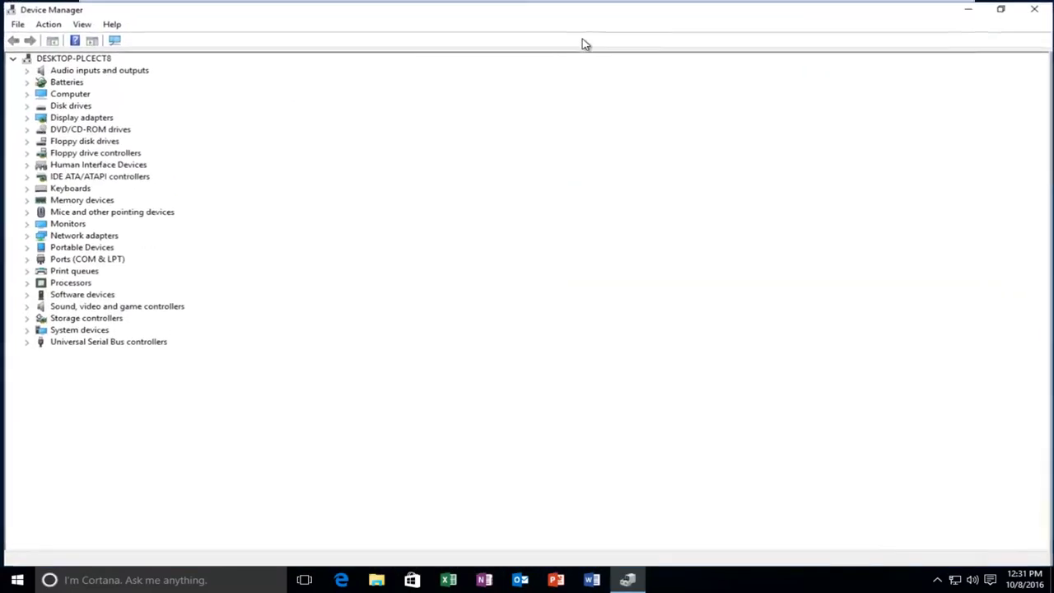
- Expand the Display adapters category and open the properties of the VMware SVGA 3D adapter
{"action": "left_click", "coordinate": [23, 116]}
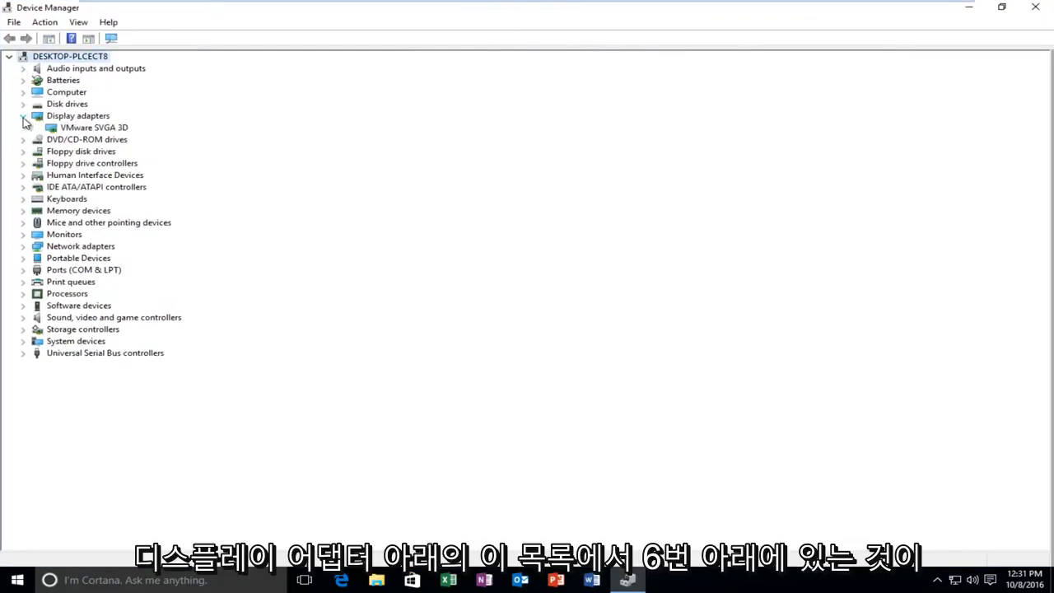
{"action": "left_click", "coordinate": [79, 128]}
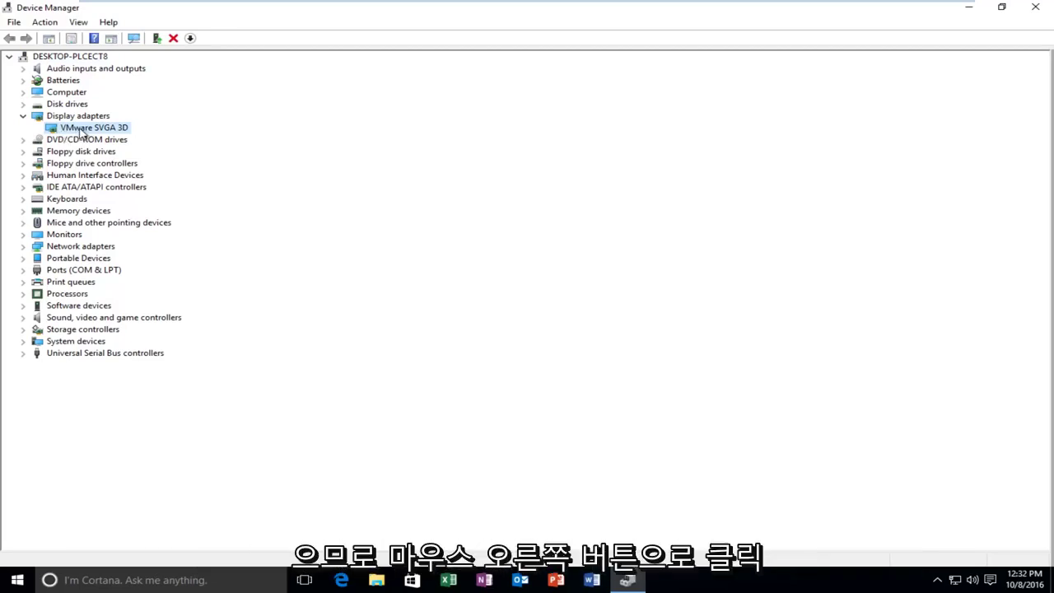
{"action": "right_click", "coordinate": [75, 130]}
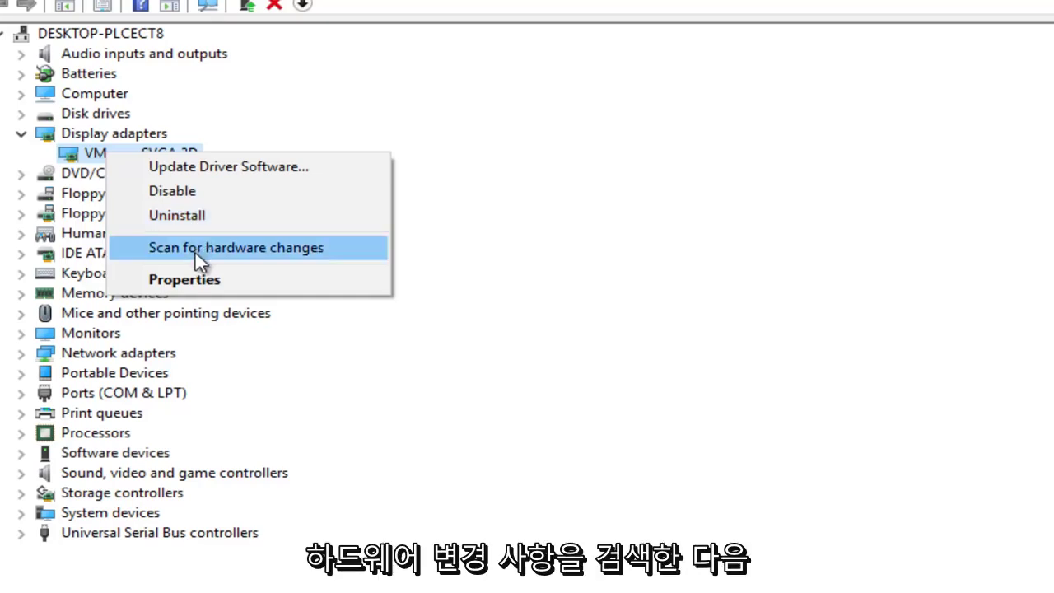
{"action": "left_click", "coordinate": [174, 283]}
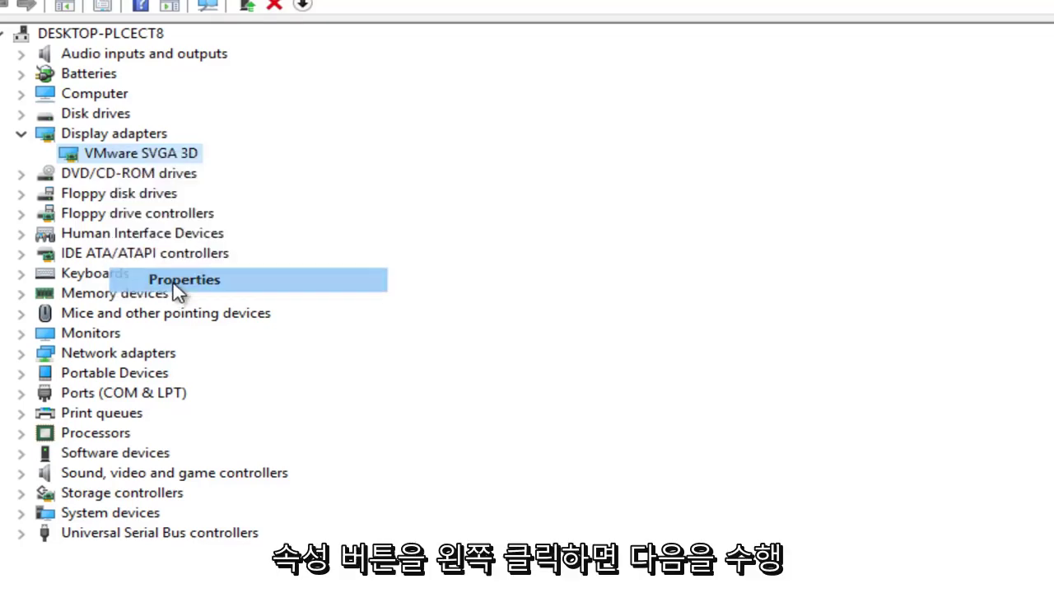
- Review the driver information, device details and general status in the VMware SVGA 3D properties
{"action": "left_click", "coordinate": [403, 106]}
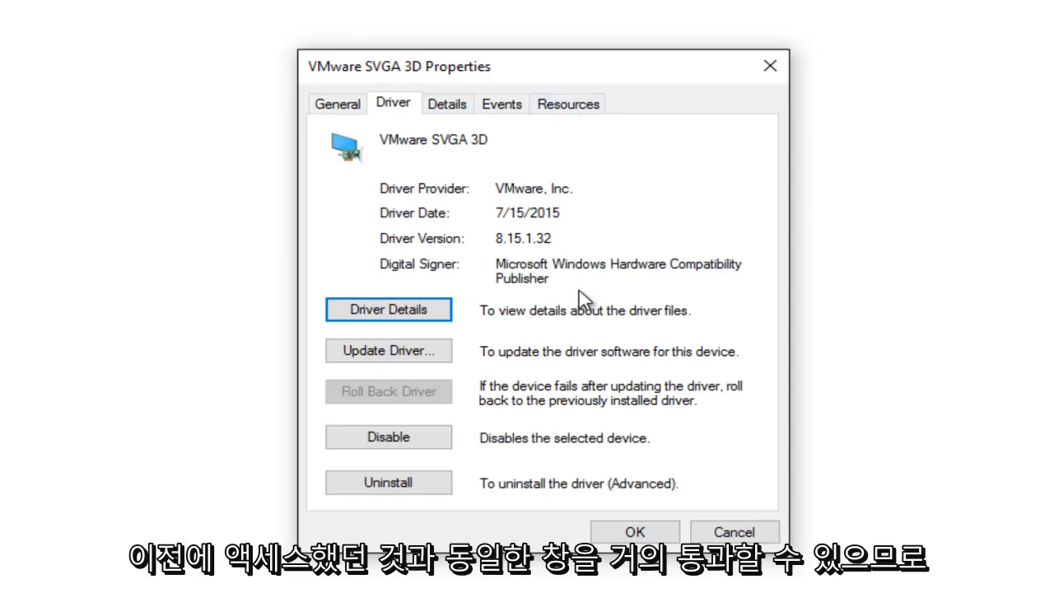
{"action": "left_click", "coordinate": [461, 104]}
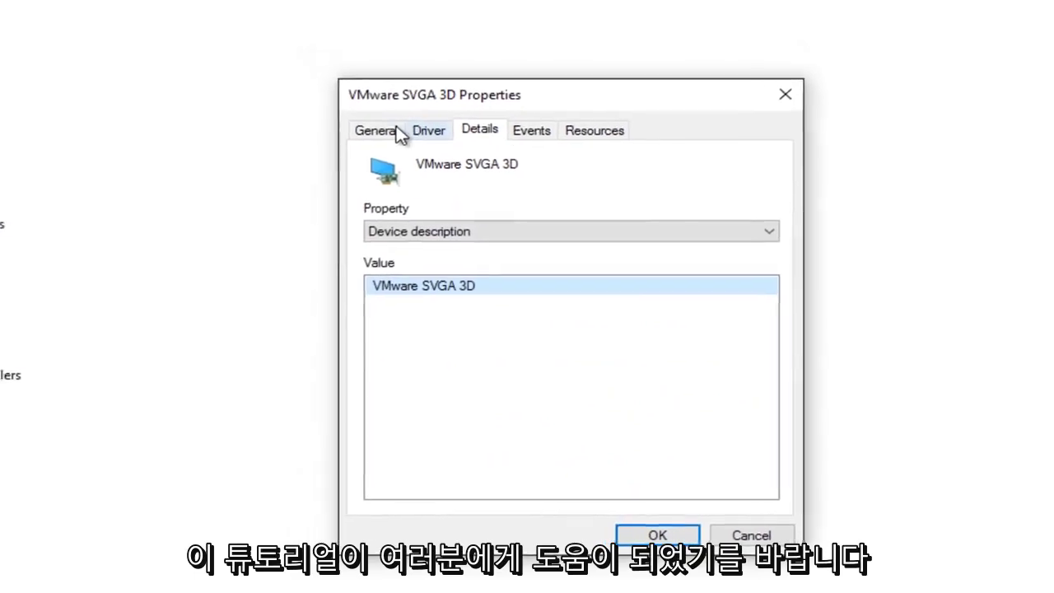
{"action": "left_click", "coordinate": [396, 130]}
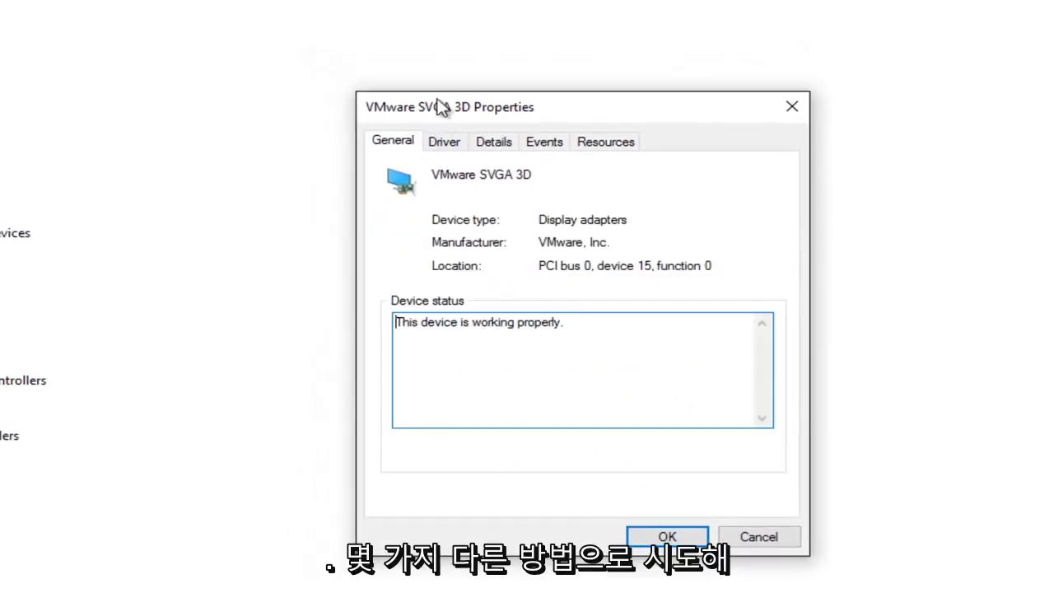
- Reposition the properties dialog and start the driver update wizard for the VMware SVGA 3D adapter
{"action": "left_click_drag", "start_coordinate": [437, 106], "coordinate": [335, 63]}
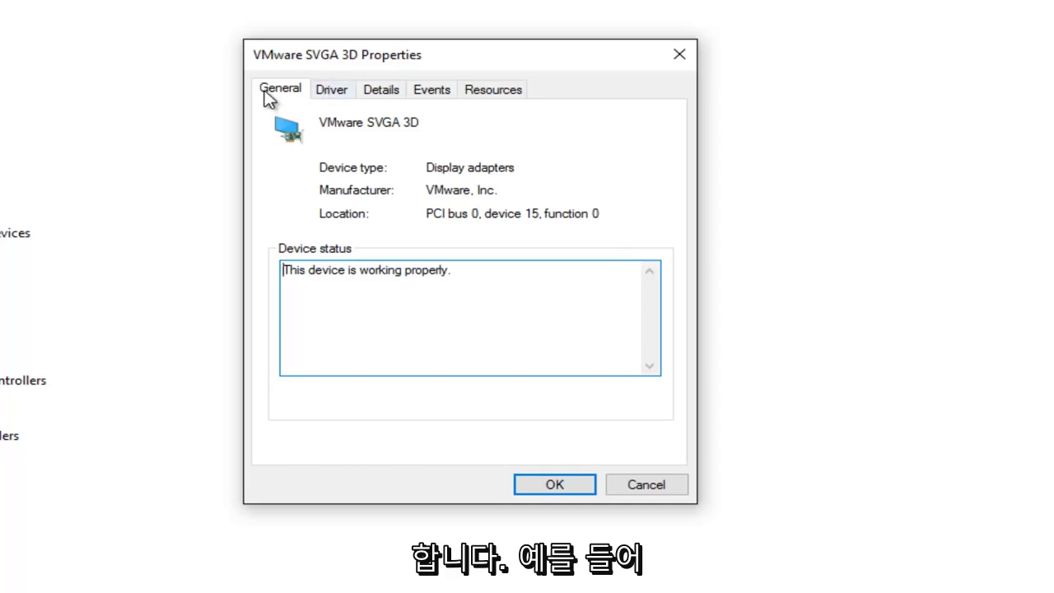
{"action": "left_click", "coordinate": [332, 93]}
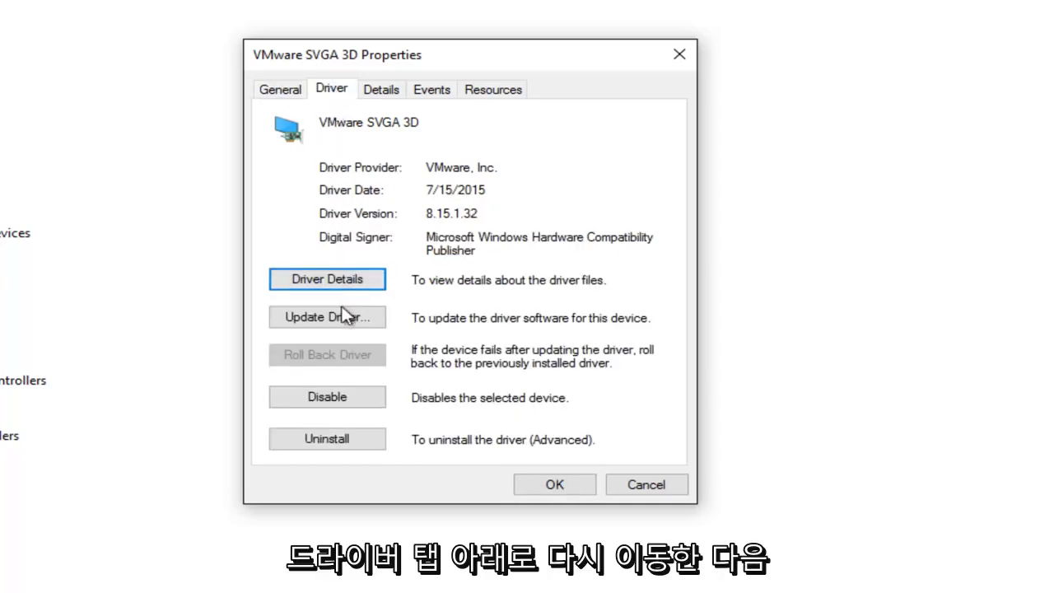
{"action": "left_click", "coordinate": [315, 323]}
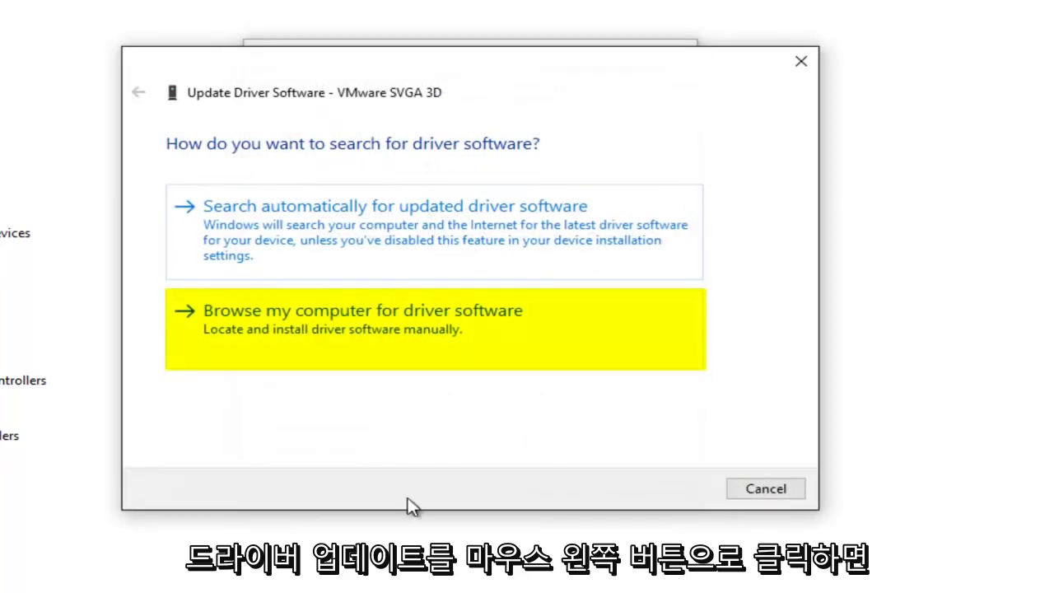